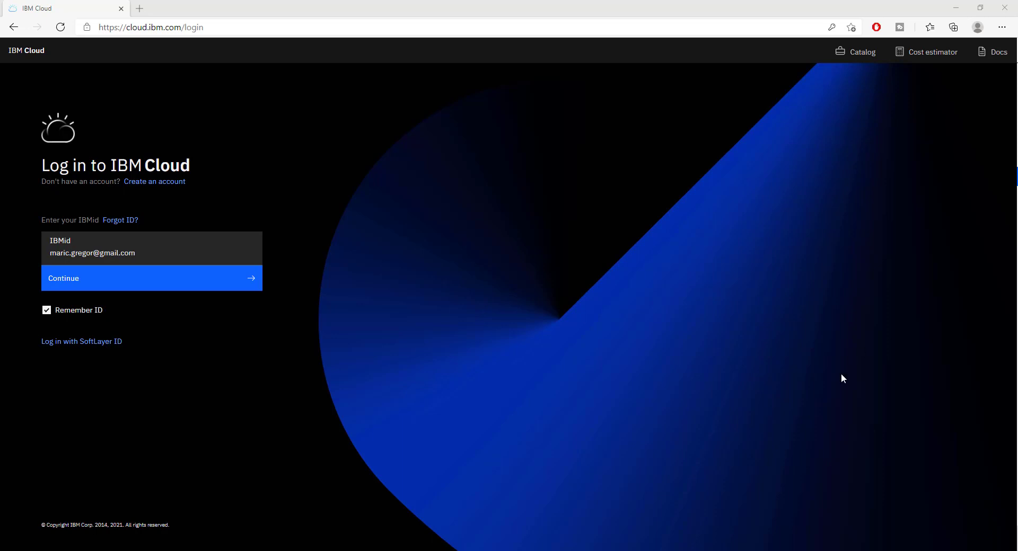
# Step: Log in to IBM Cloud with the remembered IBMid and the account password
pyautogui.click(233, 286)
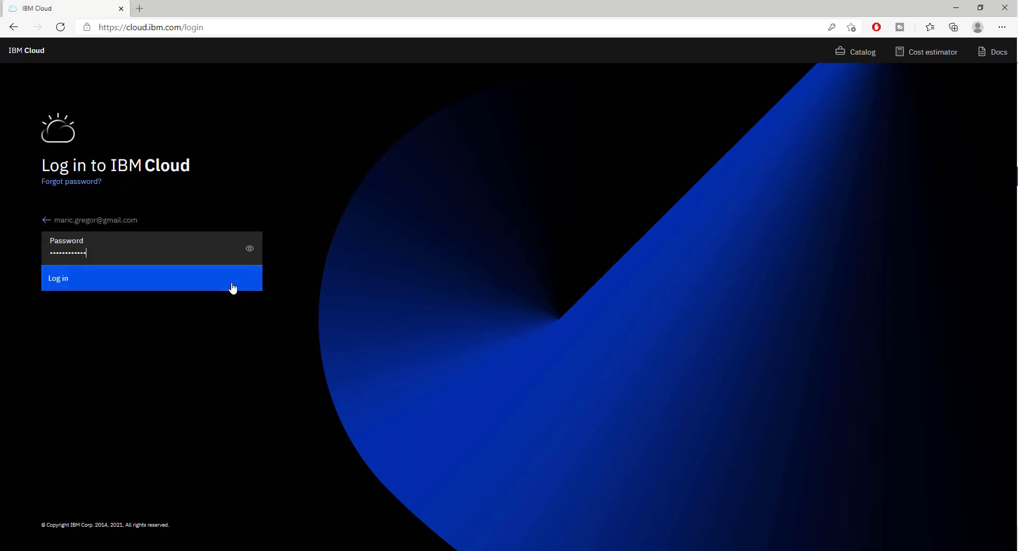
pyautogui.click(233, 288)
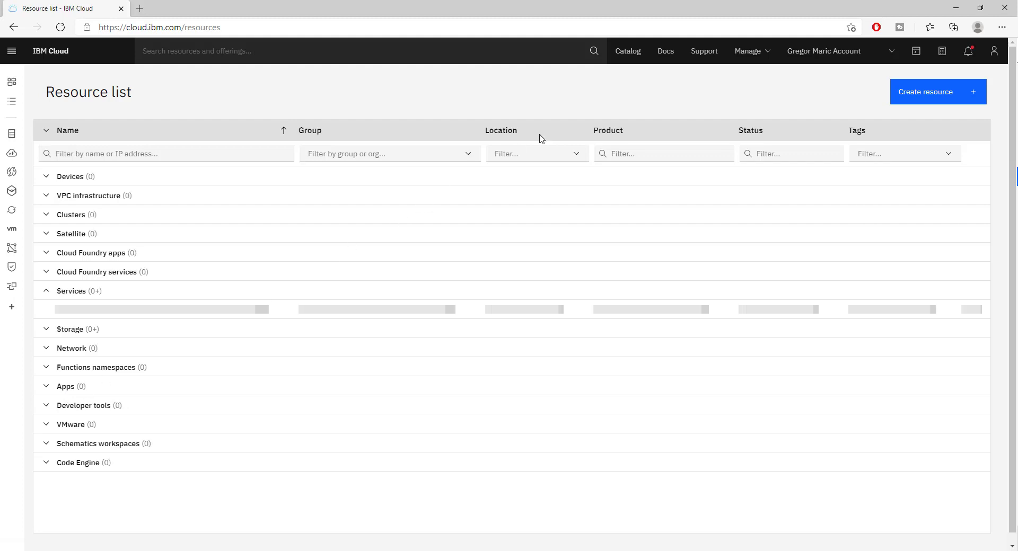
# Step: Open the resource creation catalog in a separate browser tab and switch to it
pyautogui.rightClick(946, 95)
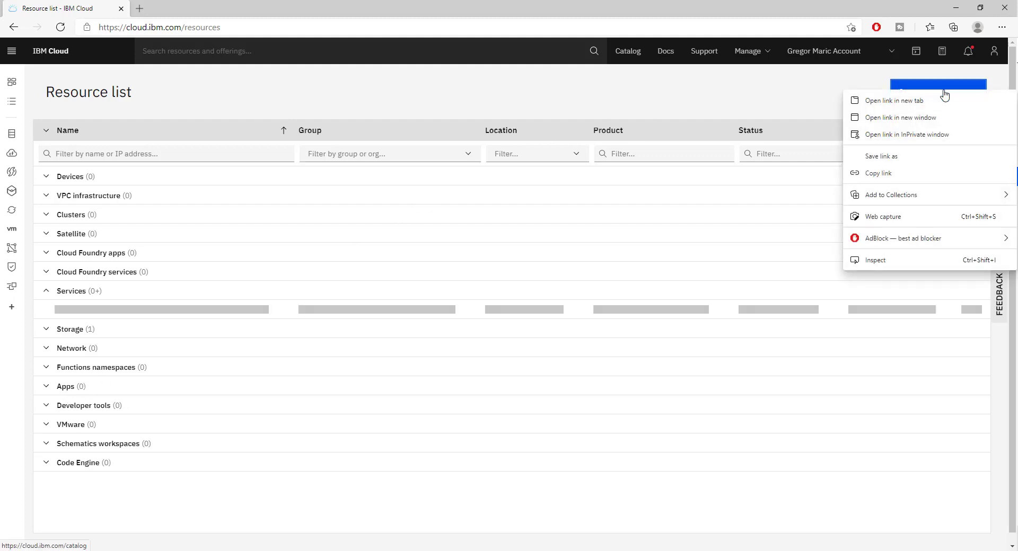
pyautogui.click(911, 102)
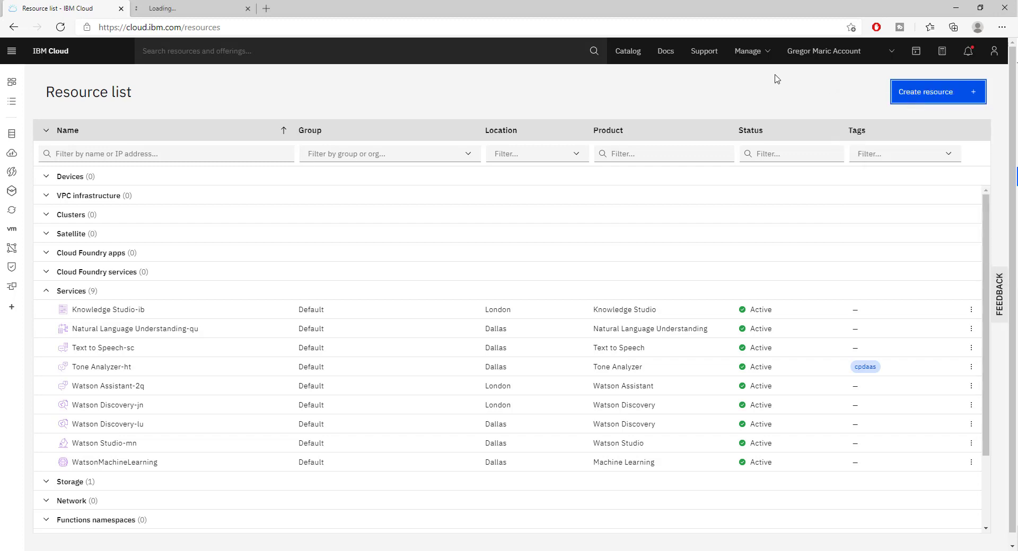
pyautogui.click(180, 9)
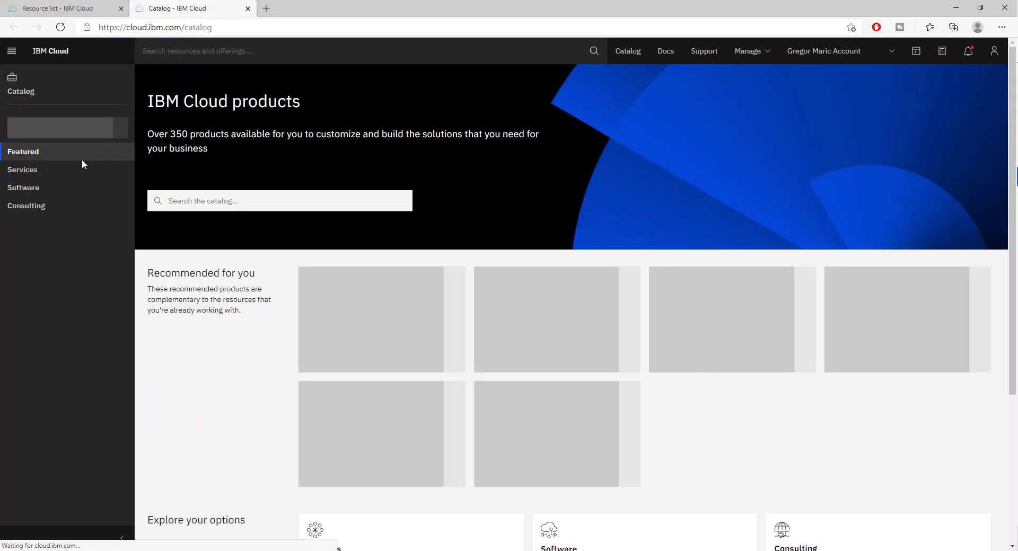
# Step: Filter the catalog services to the AI / Machine Learning category and open the Watson Discovery service page
pyautogui.click(24, 166)
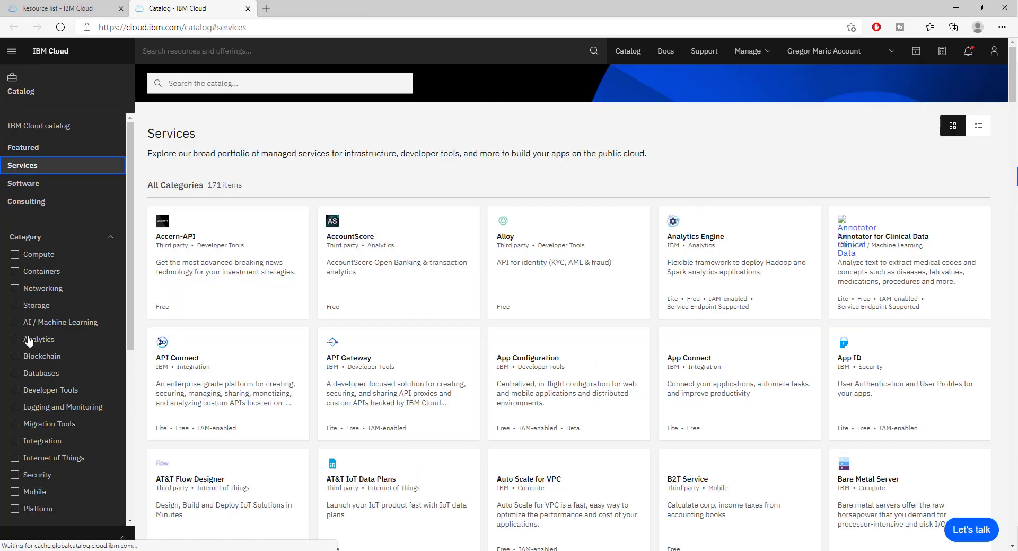
pyautogui.click(15, 324)
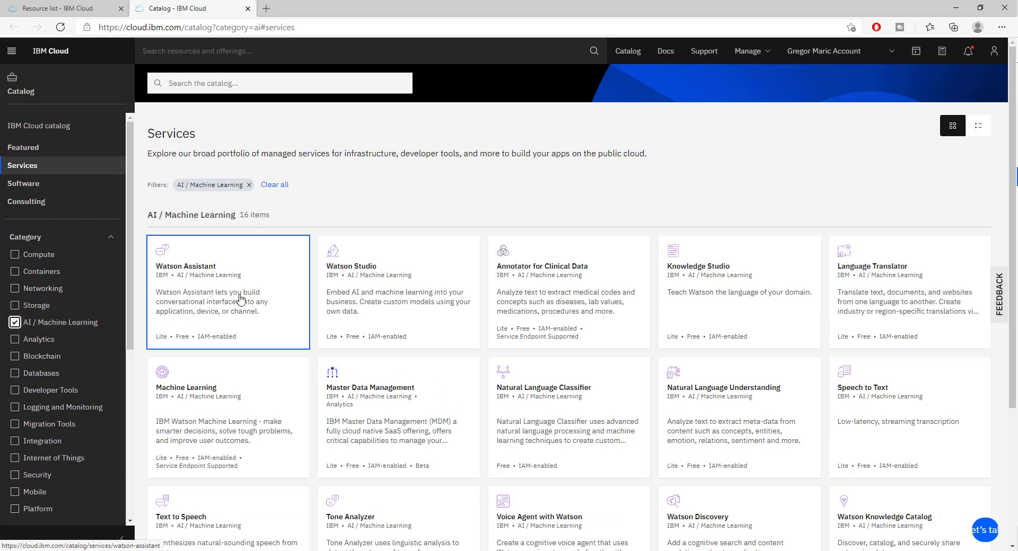
pyautogui.scroll(-3, 567, 414)
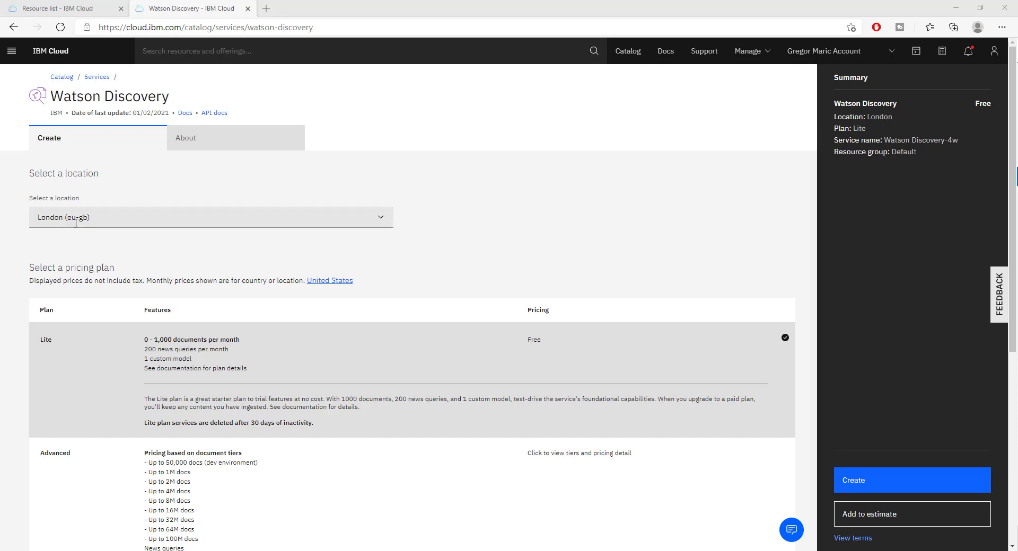
# Step: Review the Watson Discovery location choice, the Lite, Advanced and Premium pricing plans and the resource configuration
pyautogui.click(125, 221)
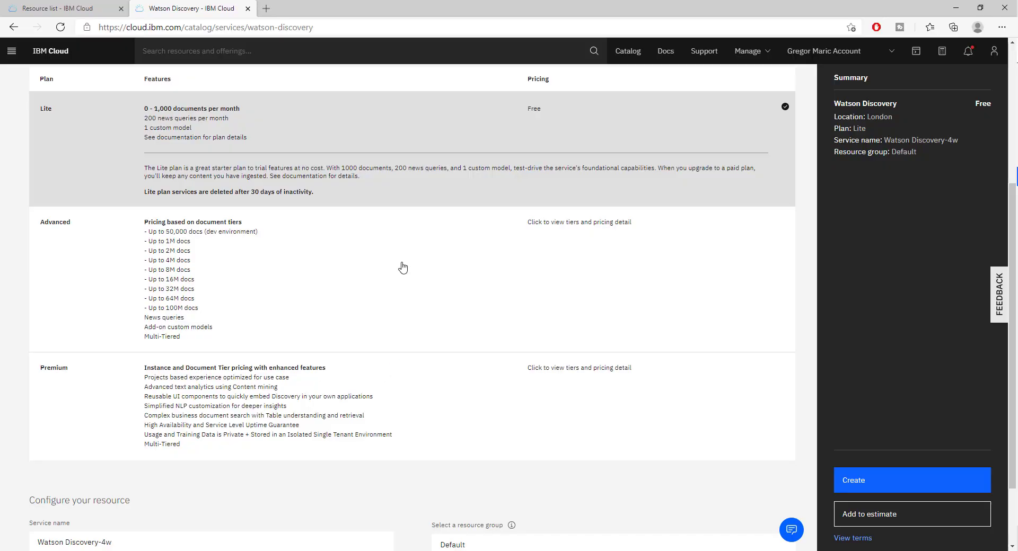
pyautogui.scroll(1, 315, 160)
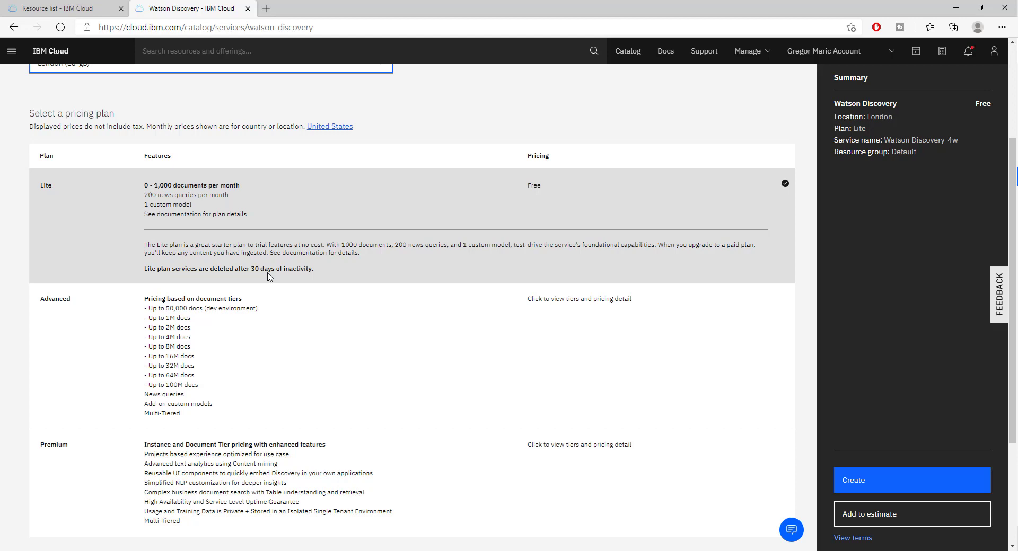
pyautogui.scroll(-1, 323, 358)
pyautogui.scroll(-2, 323, 358)
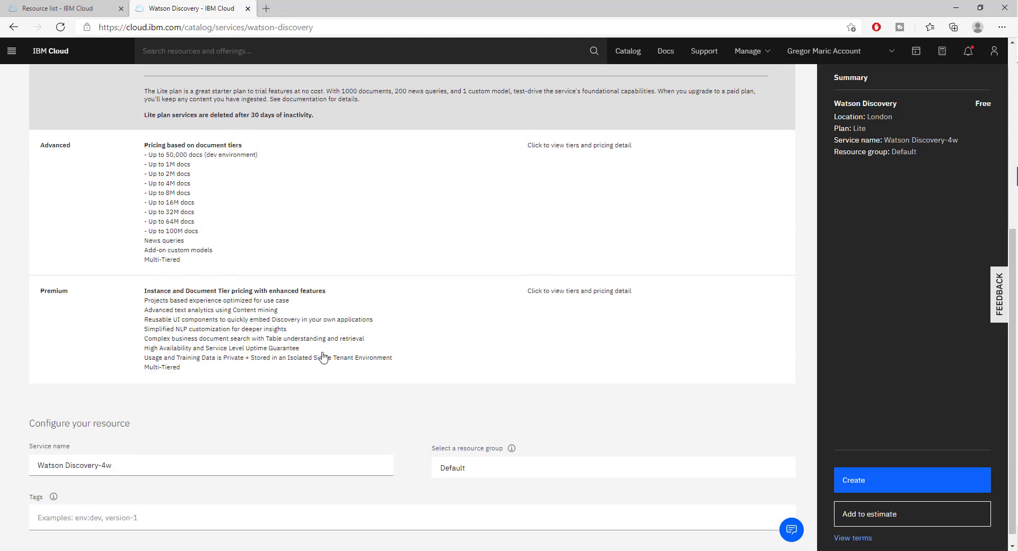
pyautogui.scroll(5, 324, 358)
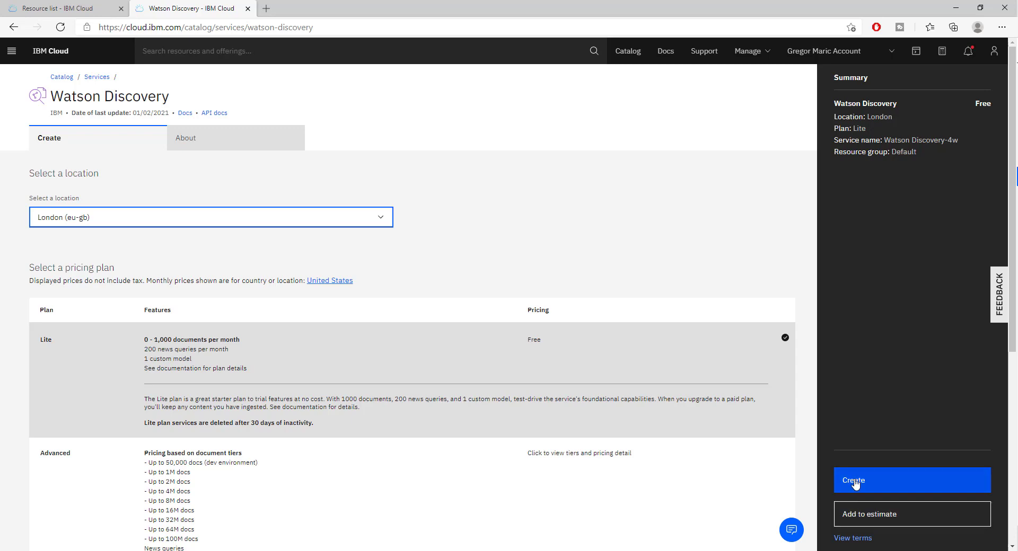
# Step: Open the Watson Discovery-jn service from the resource list, check its plan and connections, and return to its management page
pyautogui.click(46, 7)
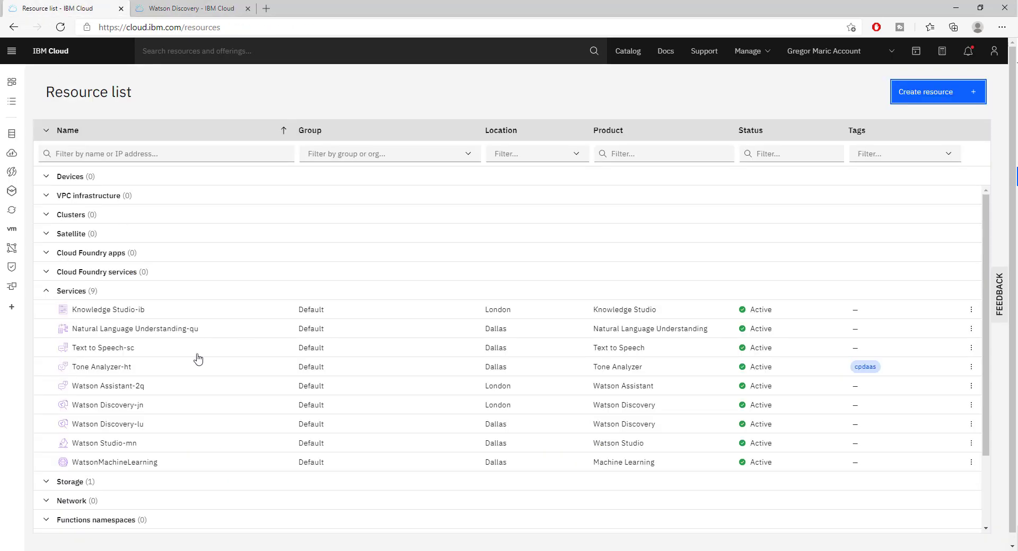
pyautogui.click(99, 406)
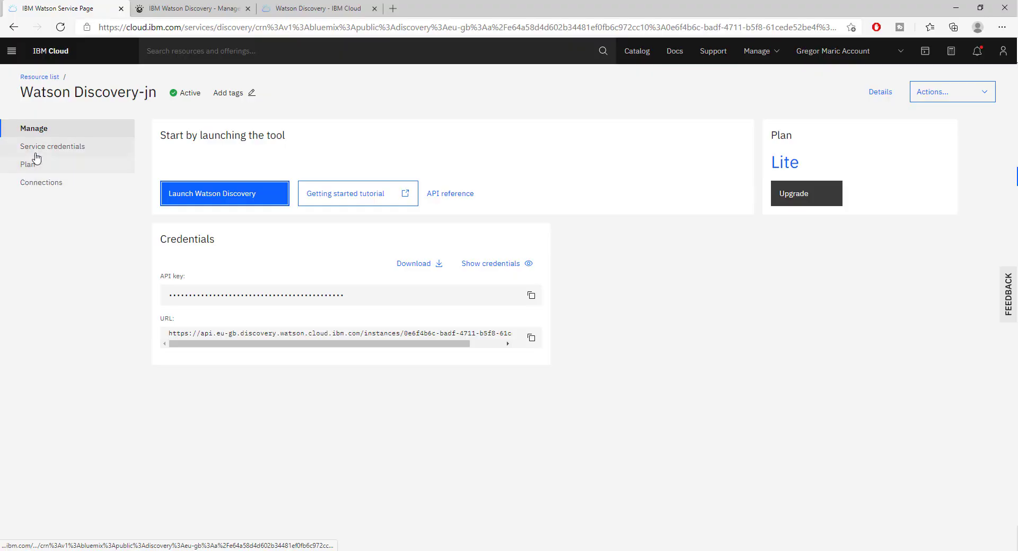
pyautogui.click(34, 165)
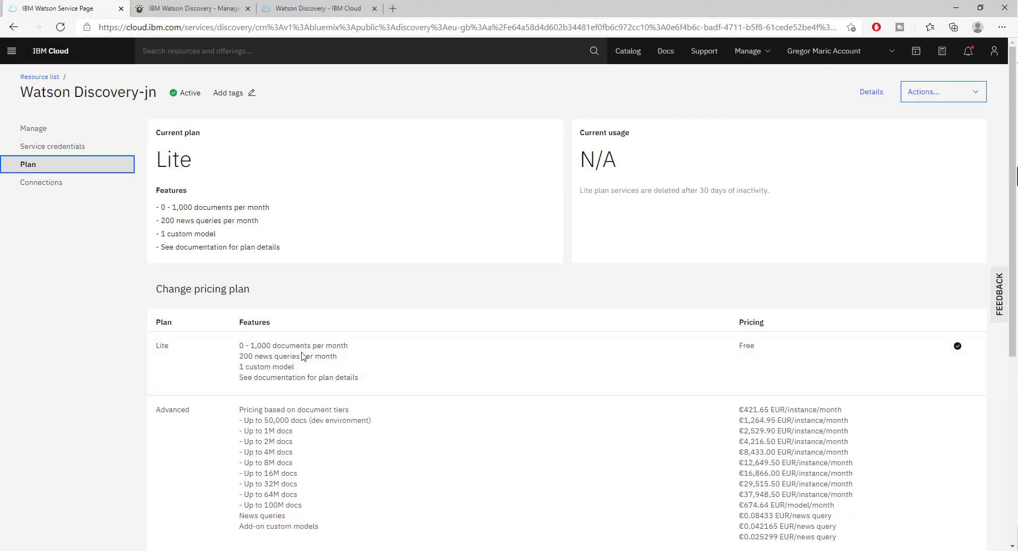
pyautogui.click(41, 189)
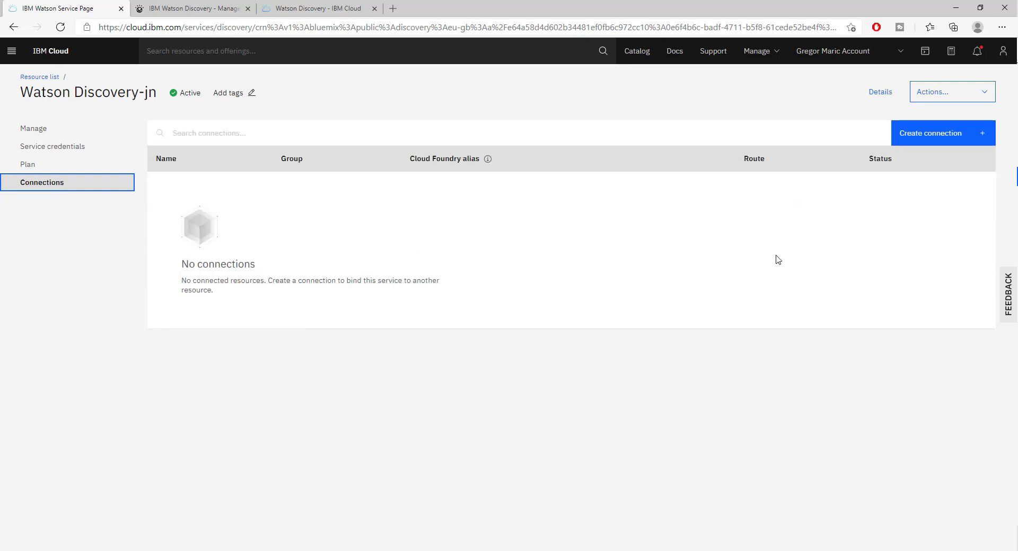
pyautogui.click(34, 129)
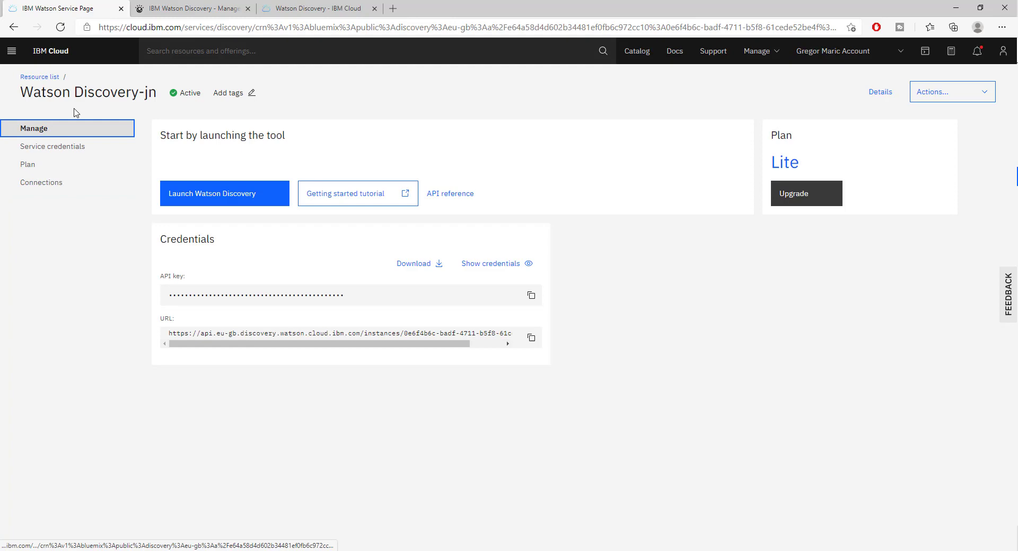
# Step: In the Watson Discovery tool, open the Watson Discovery News collection and examine its document count and daily English article figure
pyautogui.click(191, 9)
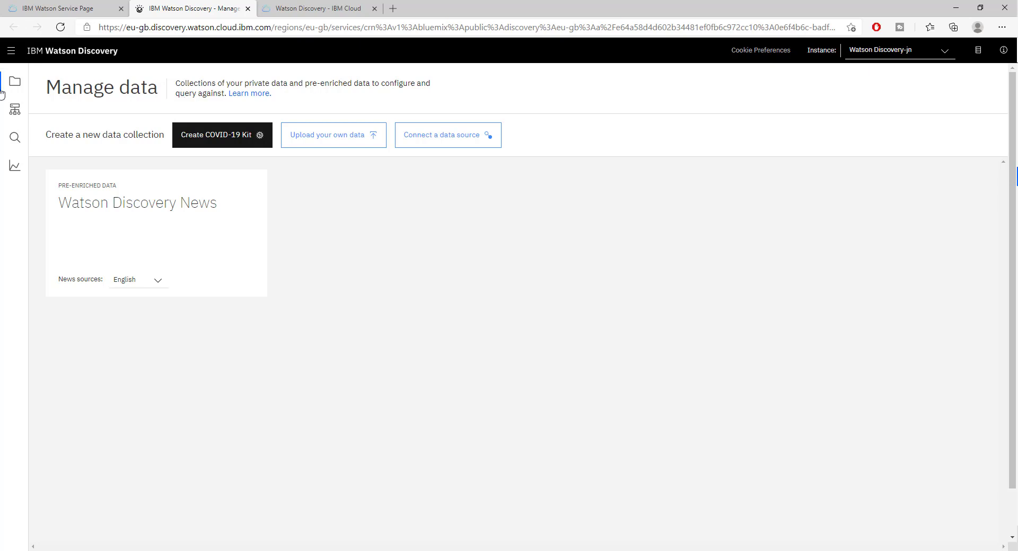
pyautogui.click(138, 215)
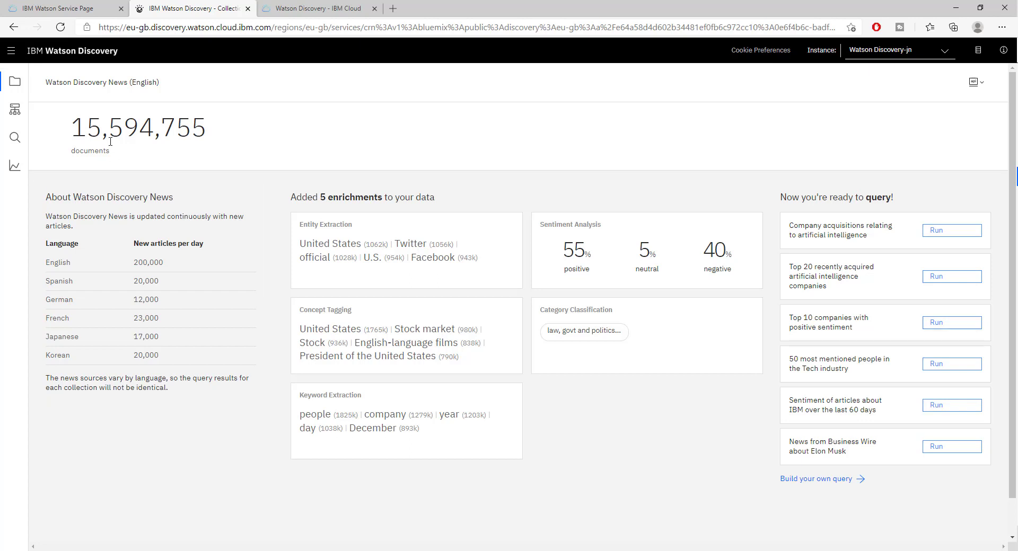
pyautogui.moveTo(100, 119); pyautogui.dragTo(214, 130)
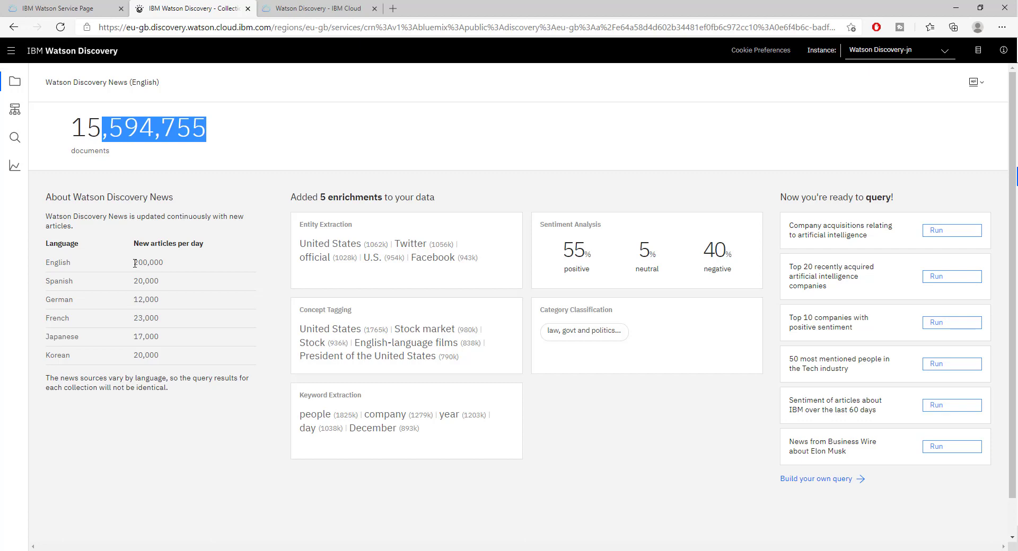
pyautogui.moveTo(135, 263); pyautogui.dragTo(158, 264)
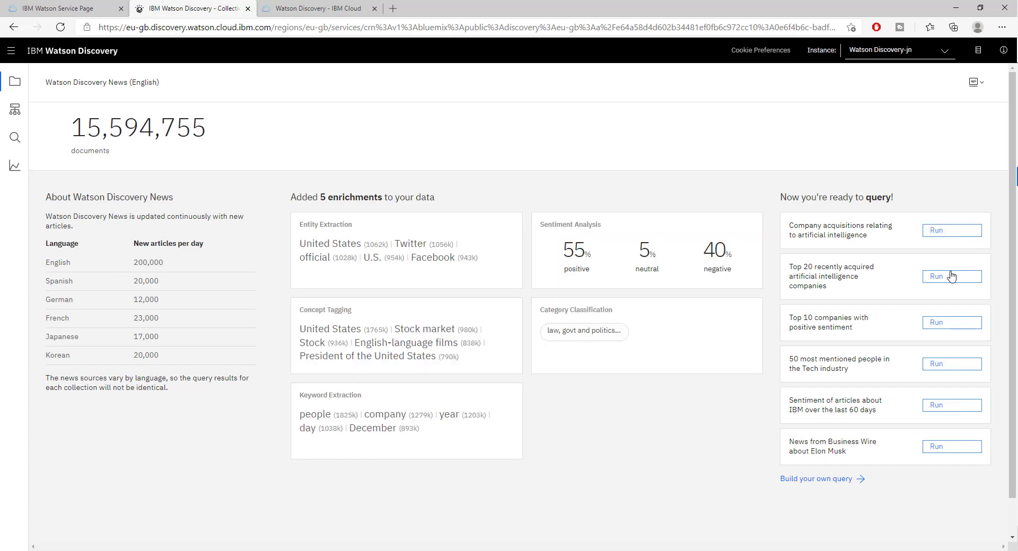
# Step: Run the sample query on company acquisitions relating to artificial intelligence and examine its search term, filter and first result
pyautogui.click(955, 235)
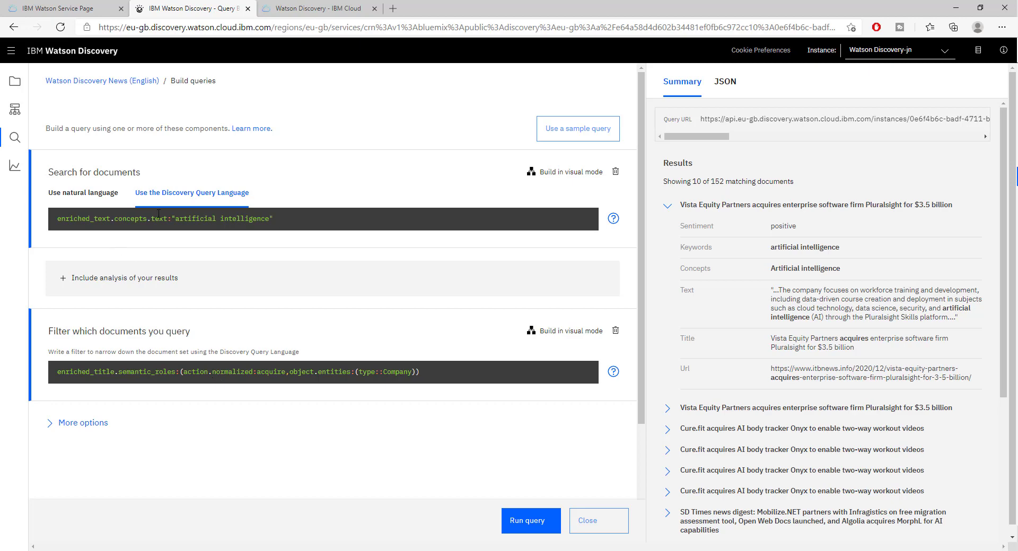
pyautogui.moveTo(176, 219); pyautogui.dragTo(266, 230)
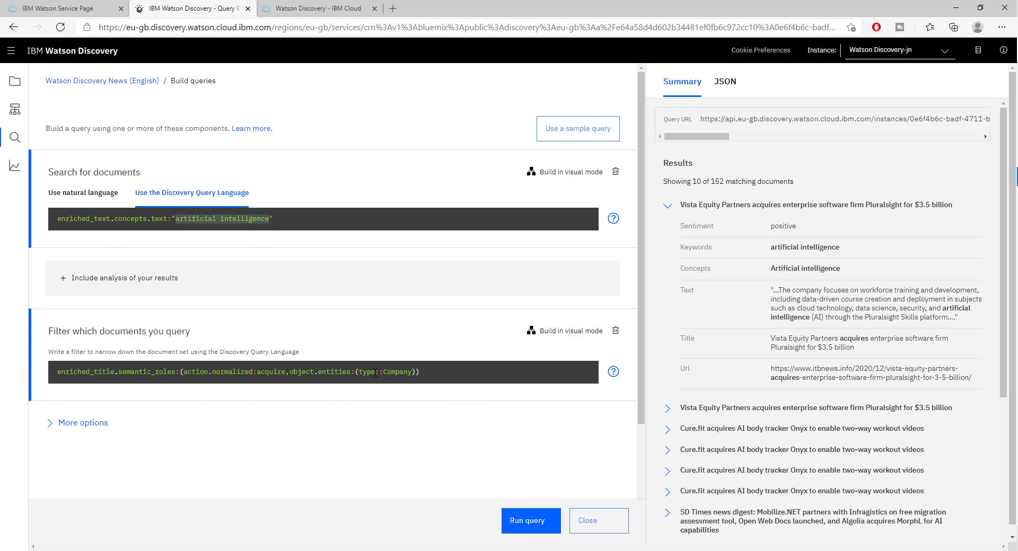
pyautogui.moveTo(376, 371); pyautogui.dragTo(384, 375)
pyautogui.click(667, 208)
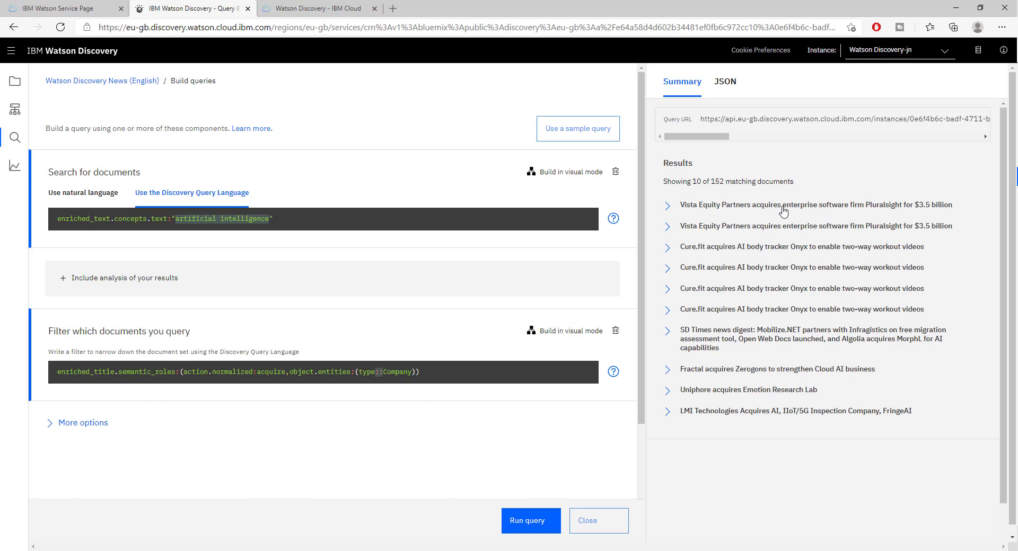
pyautogui.click(811, 207)
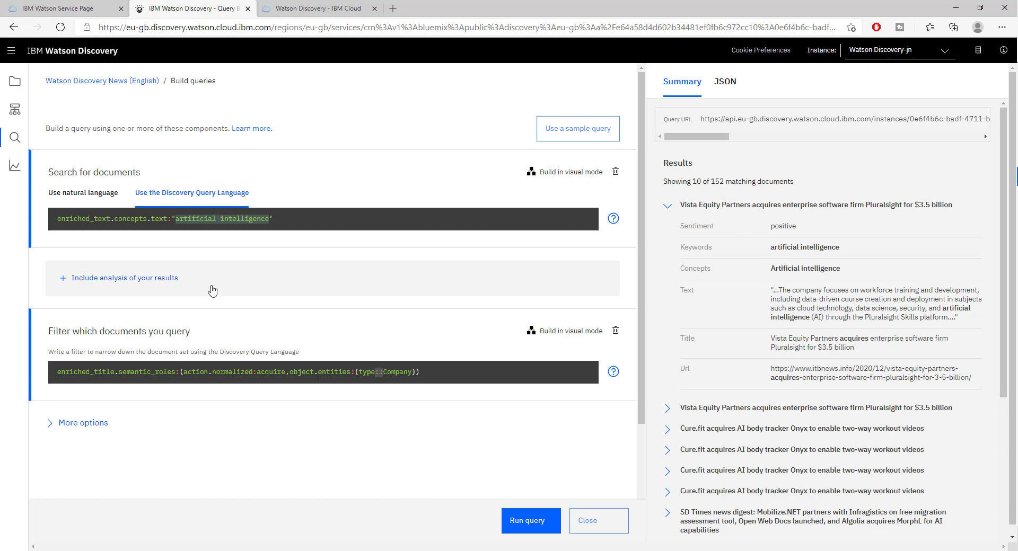
# Step: Replace the concept text in the document search with "process" and run the query
pyautogui.click(242, 219)
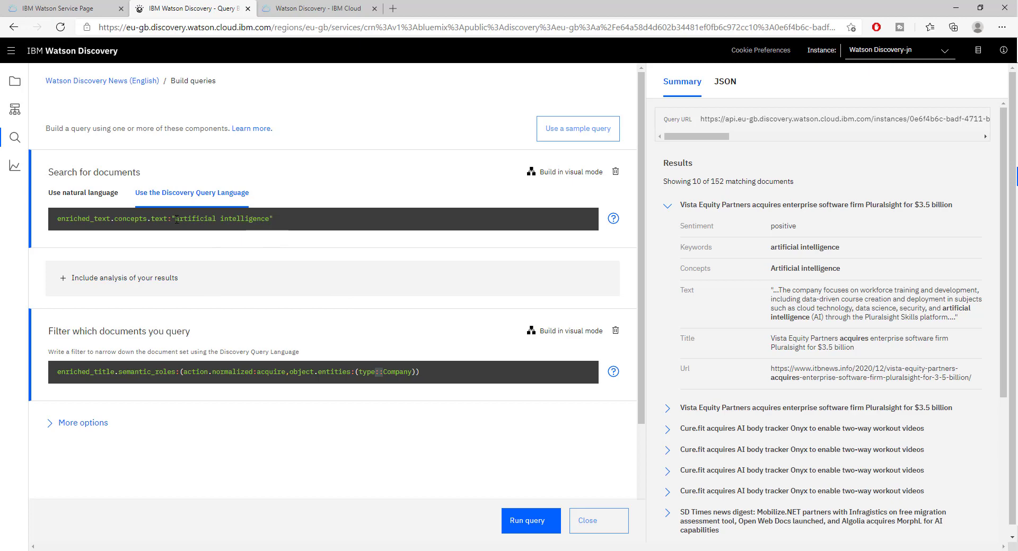
pyautogui.moveTo(177, 219); pyautogui.dragTo(267, 218)
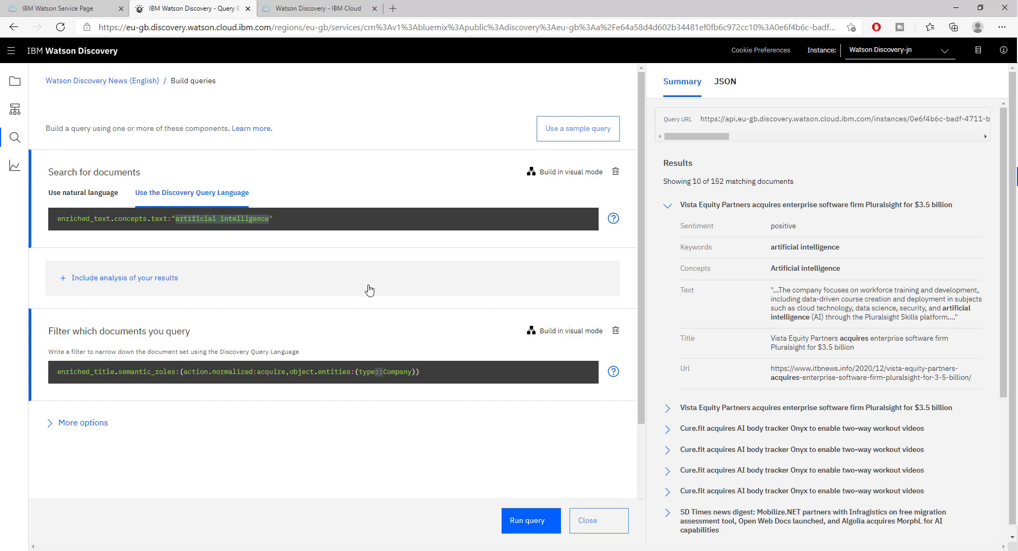
pyautogui.write('process')
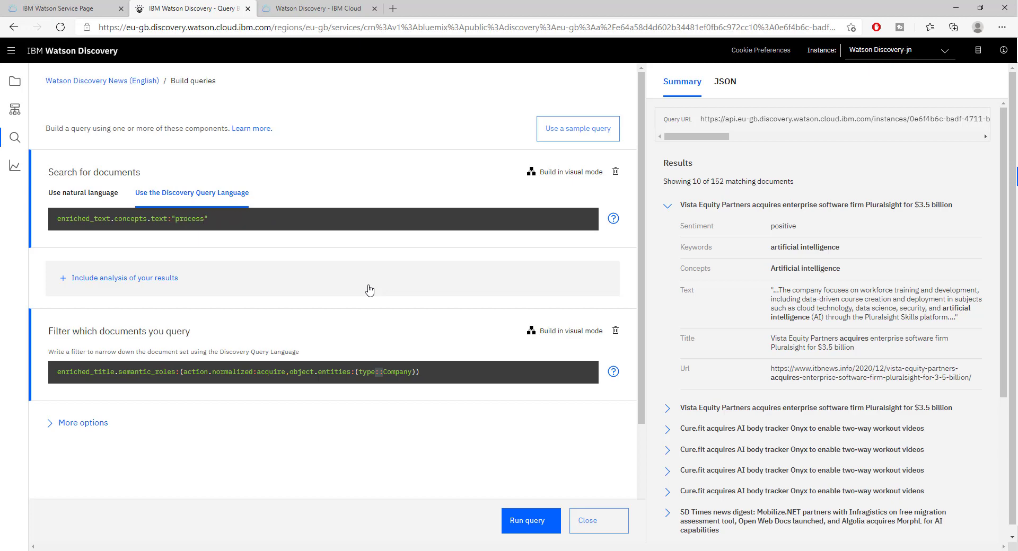
pyautogui.click(532, 525)
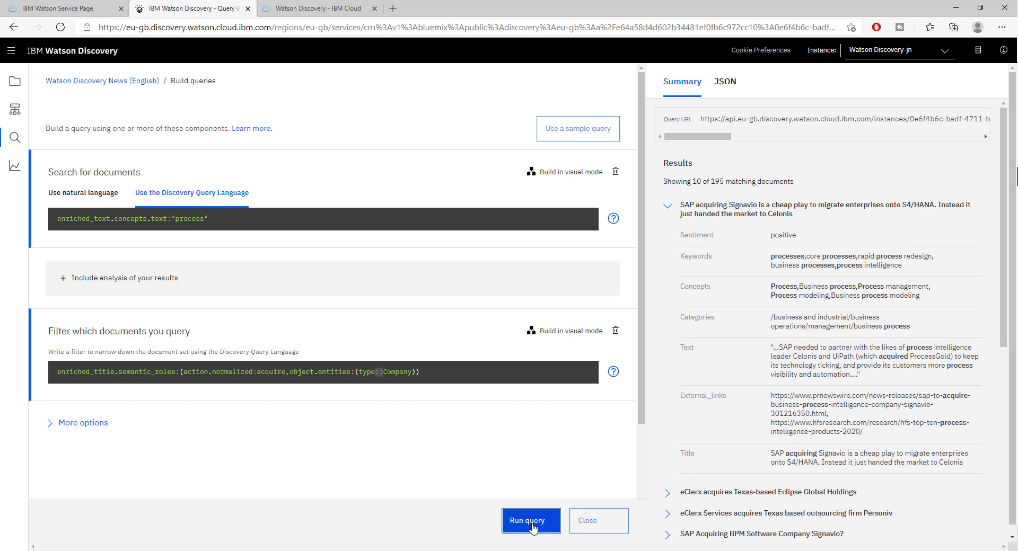
# Step: Review the query results, examining the details of the SAP–Signavio article and the Qualcomm–Nuvia acquisition article
pyautogui.click(668, 208)
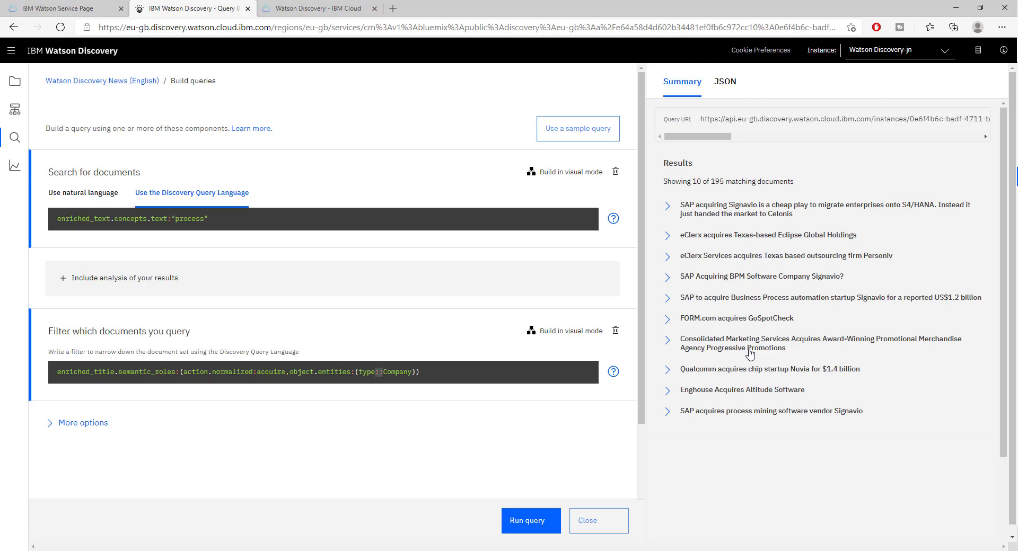
pyautogui.click(749, 215)
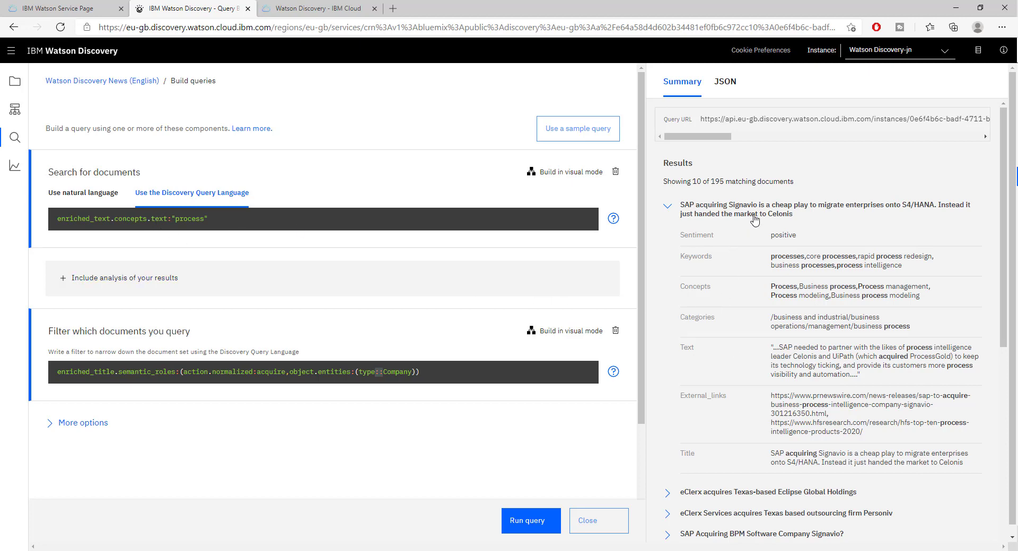
pyautogui.scroll(-3, 738, 308)
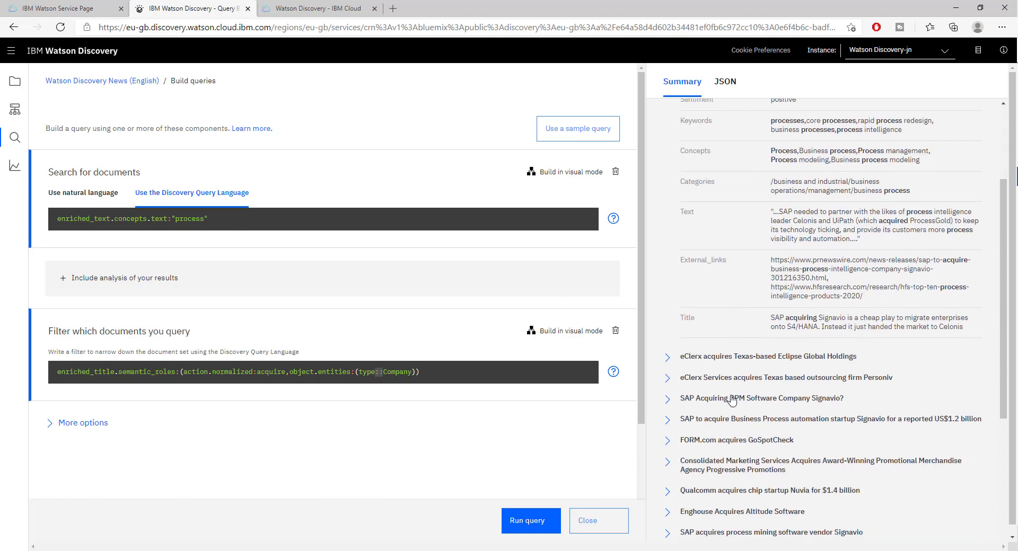
pyautogui.scroll(-2, 733, 408)
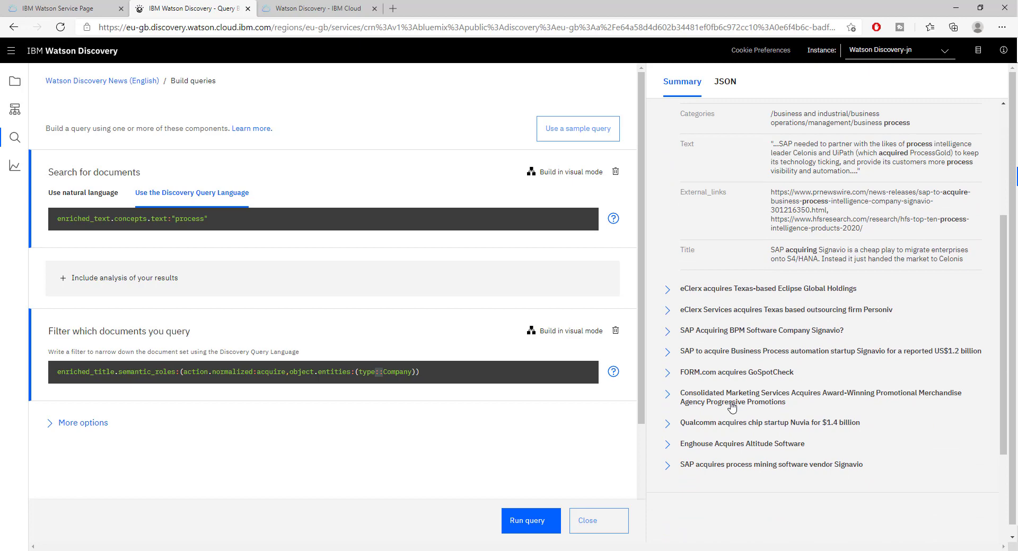
pyautogui.click(764, 431)
pyautogui.scroll(-3, 841, 462)
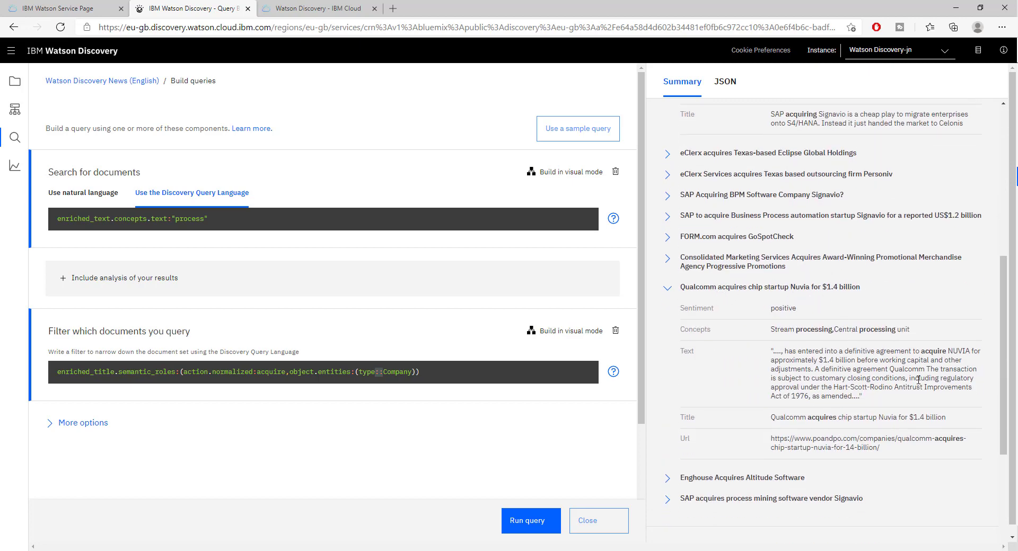
pyautogui.scroll(-2, 918, 380)
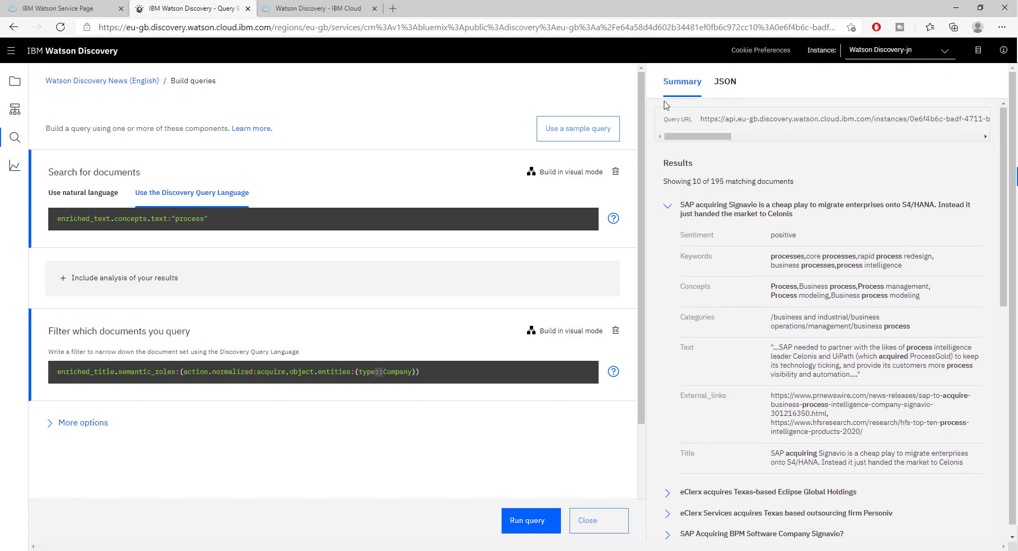
# Step: Show the query response as JSON and examine the sentiment scores and labels of the first article's title entities
pyautogui.click(728, 84)
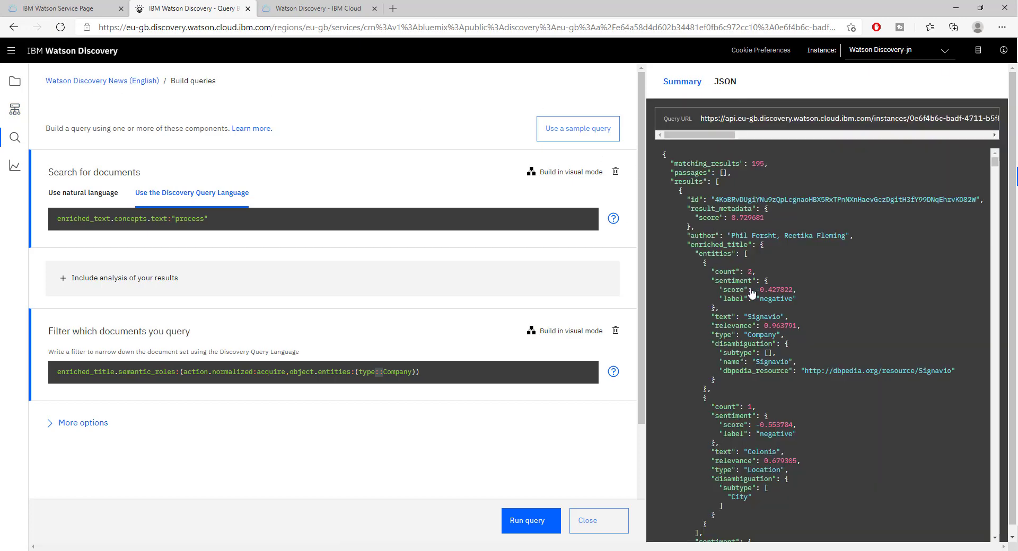
pyautogui.scroll(-5, 752, 293)
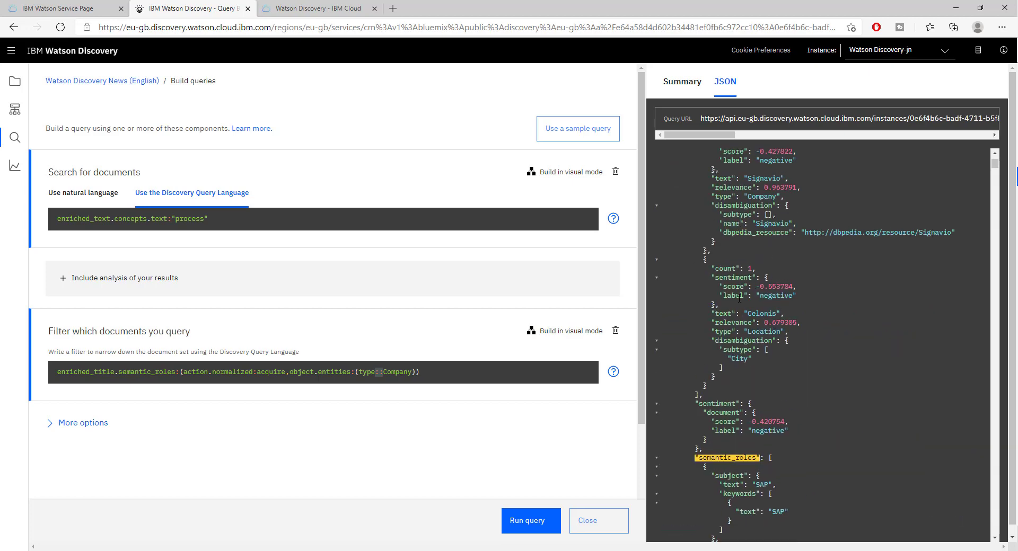
pyautogui.moveTo(724, 286); pyautogui.dragTo(785, 287)
pyautogui.click(797, 295)
pyautogui.scroll(3, 773, 322)
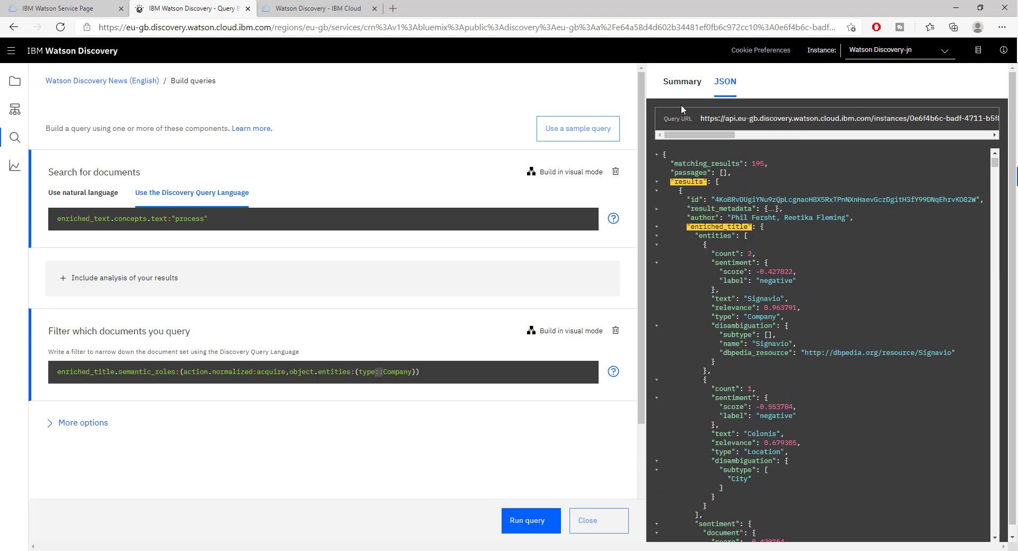
# Step: Return to the results summary and examine the sentiment, keywords and concepts of the SAP–Signavio article
pyautogui.click(683, 85)
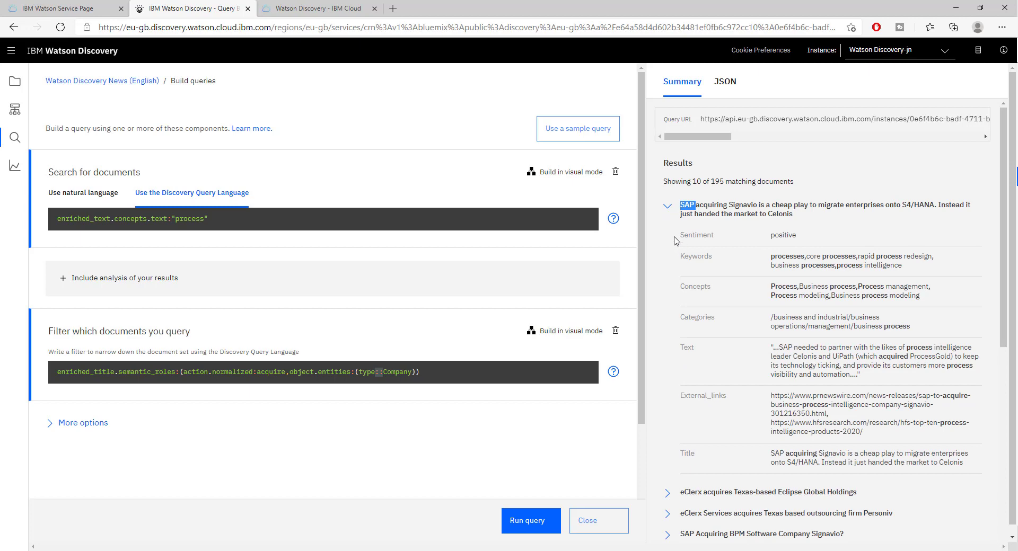
pyautogui.click(677, 239)
pyautogui.doubleClick(682, 256)
pyautogui.moveTo(681, 287); pyautogui.dragTo(707, 286)
# Step: View the collection's data schema by document and examine the enriched fields of the article on racism in the NFL and Washington Football Team's culture
pyautogui.click(14, 110)
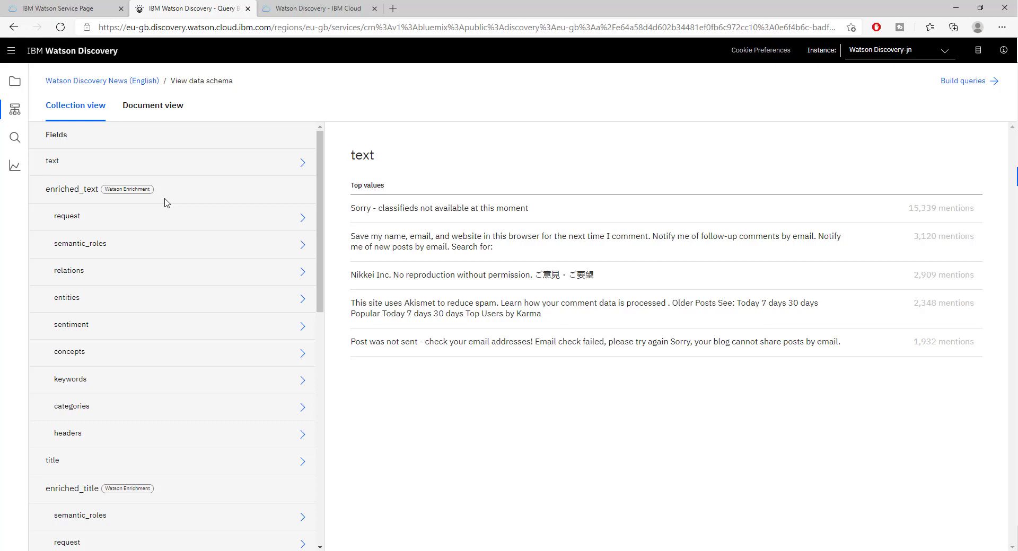
pyautogui.click(170, 109)
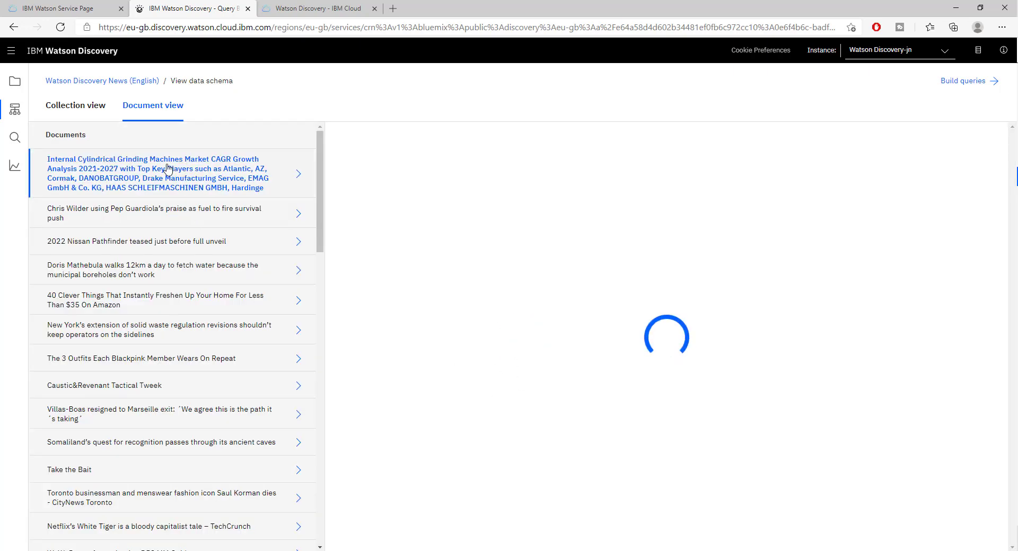
pyautogui.scroll(-6, 127, 232)
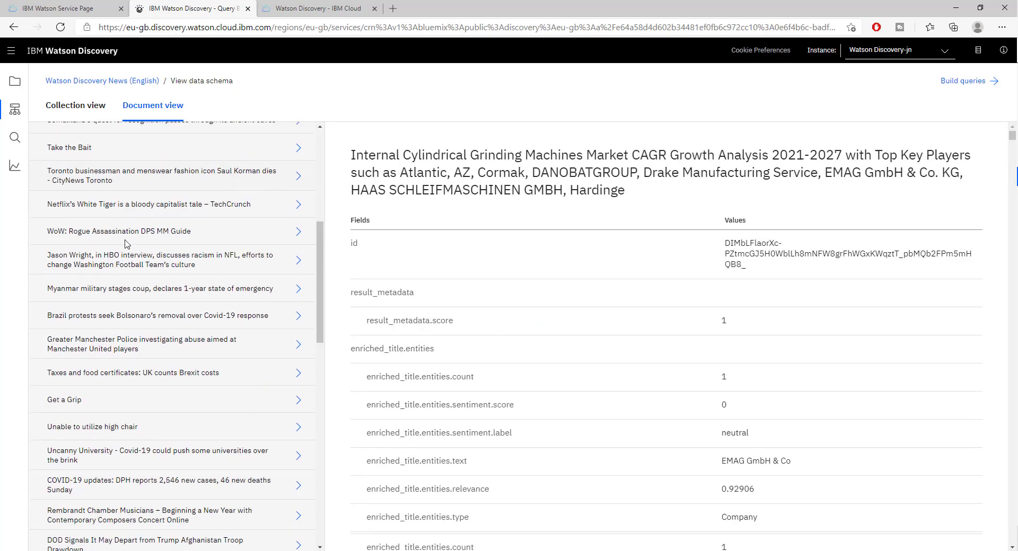
pyautogui.click(103, 265)
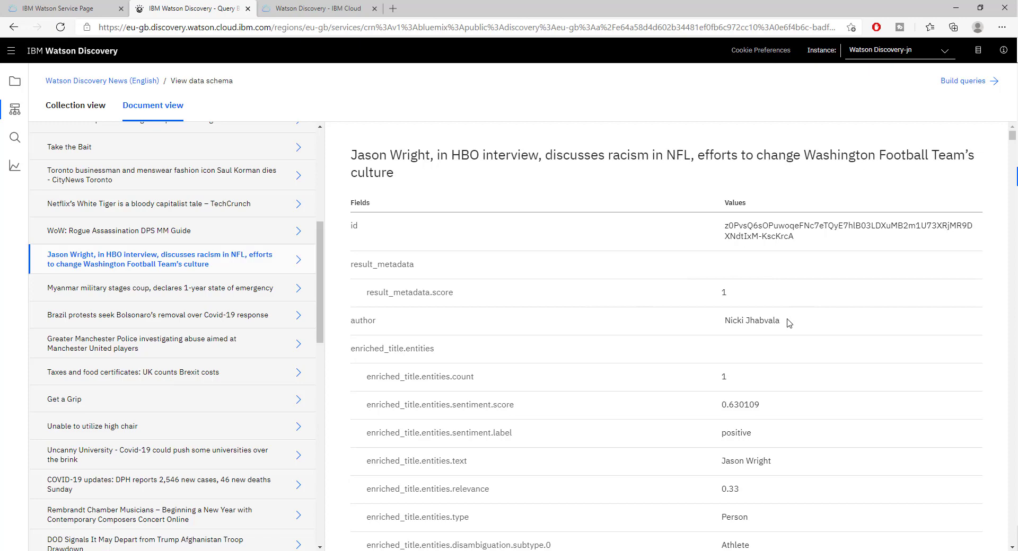
pyautogui.scroll(-5, 735, 421)
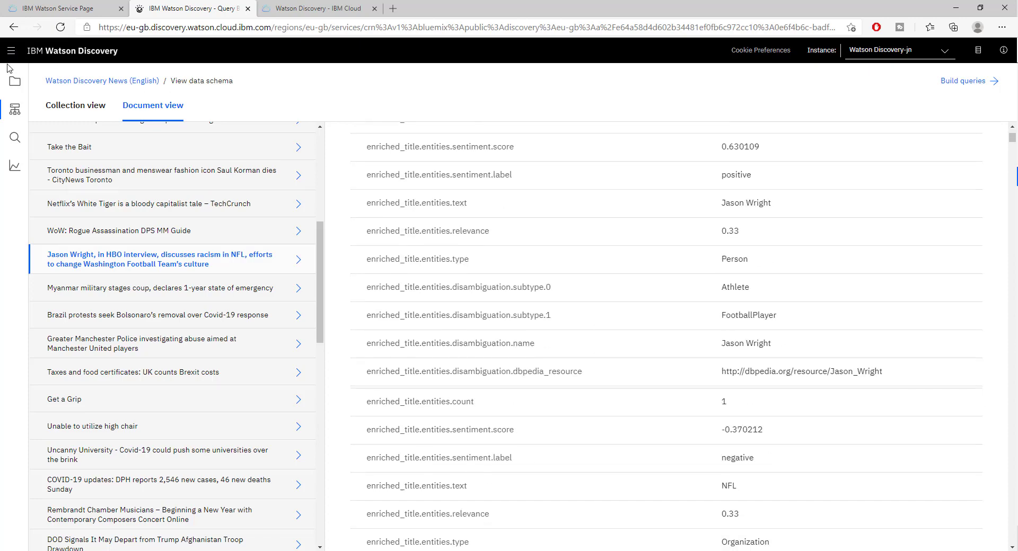
# Step: Return to the data collections overview and start connecting a data source for a new collection
pyautogui.click(13, 83)
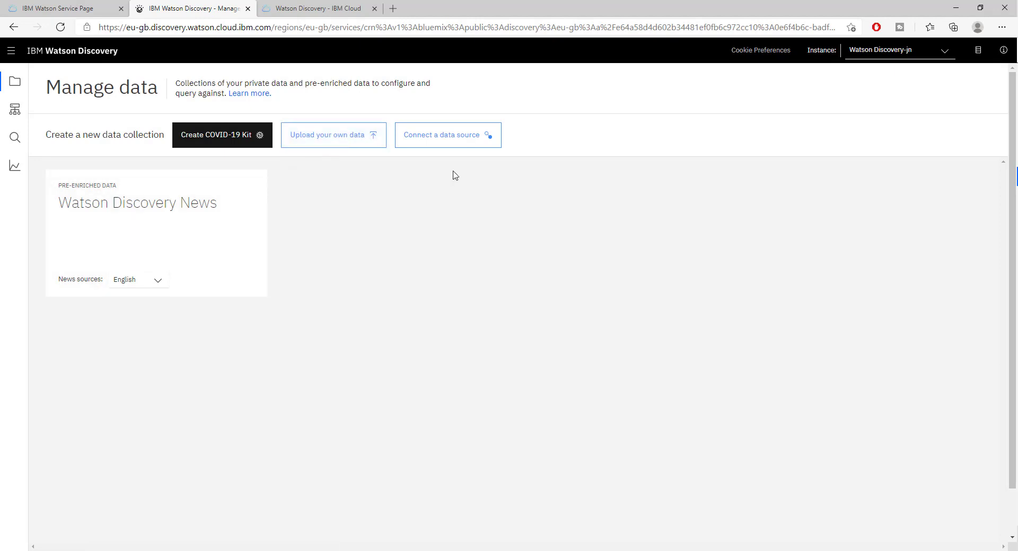
pyautogui.click(466, 143)
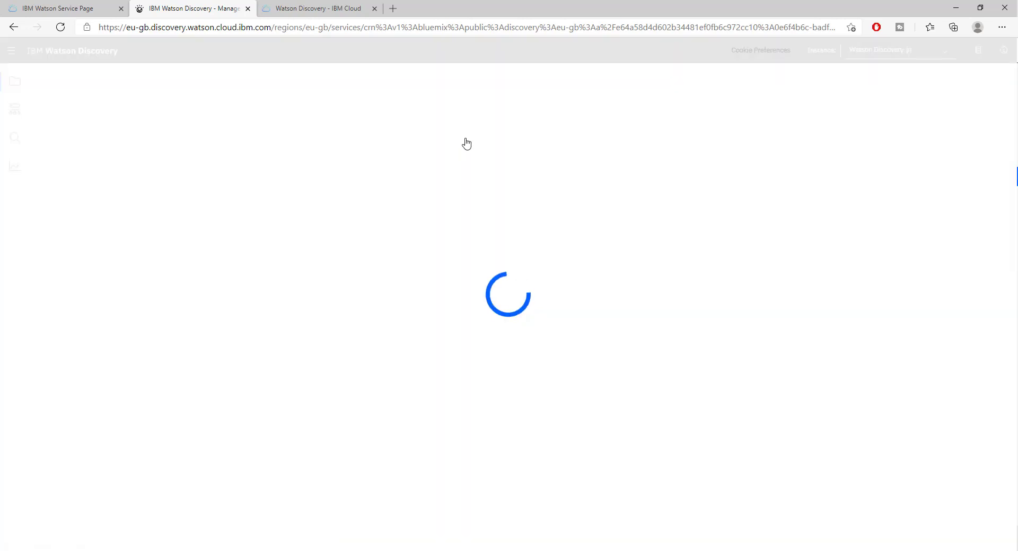